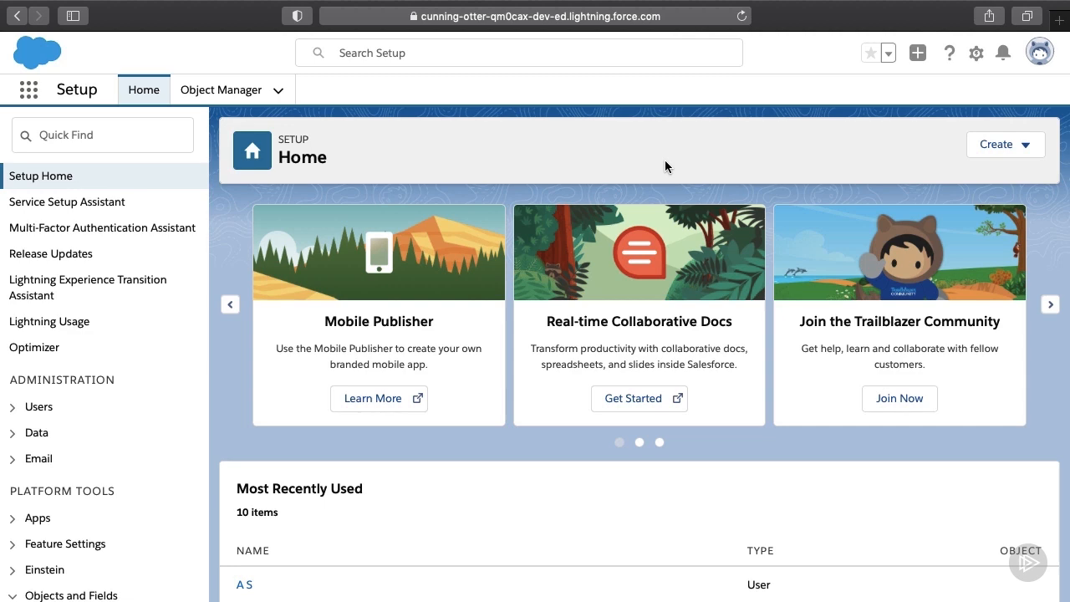
Step: Search Quick Find for 'web' and open the Web-to-Case settings under Service
click(141, 134)
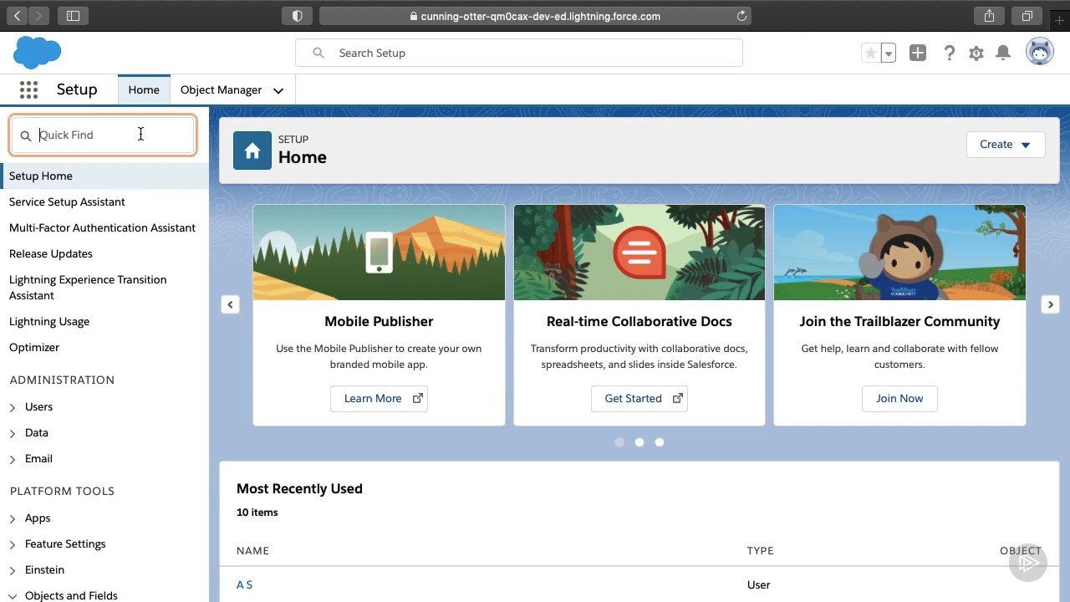
text(web)
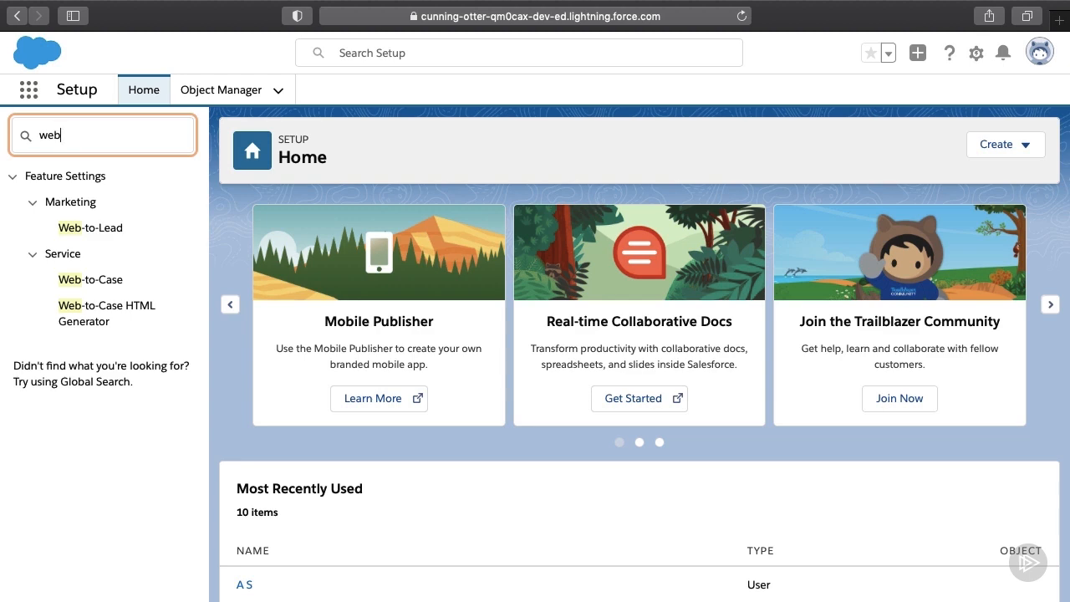
click(73, 279)
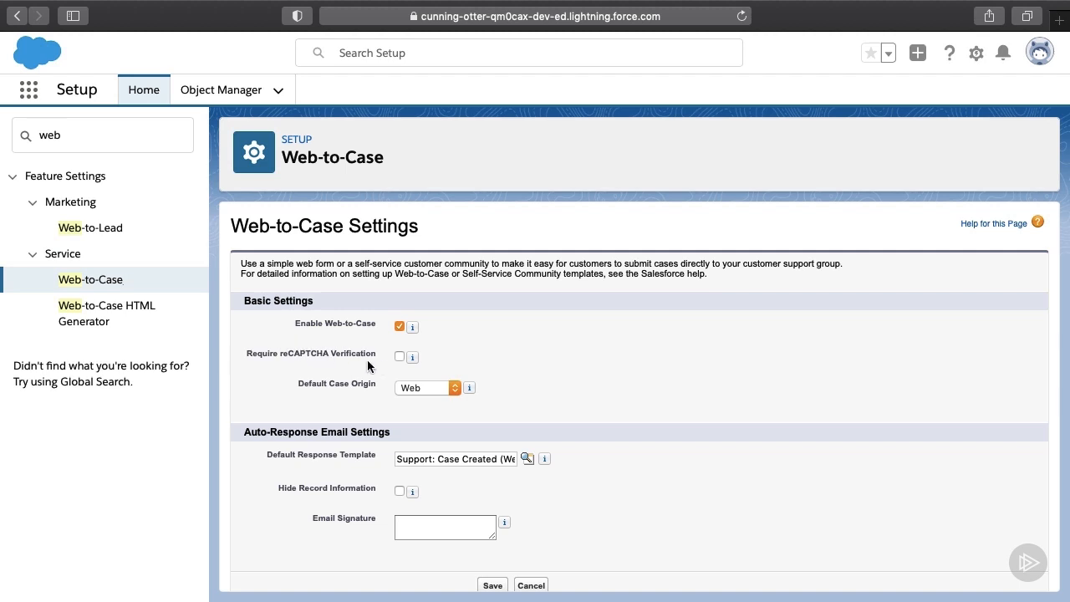
click(400, 357)
click(400, 357)
Step: Leave Default Case Origin set to Web and go back to Setup Home
click(433, 388)
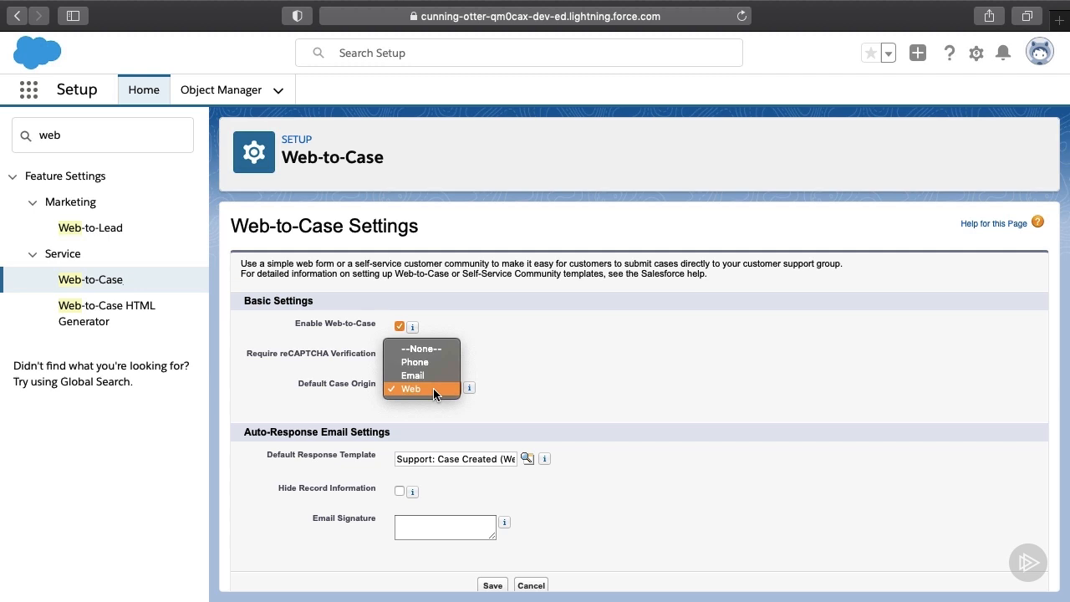
click(352, 399)
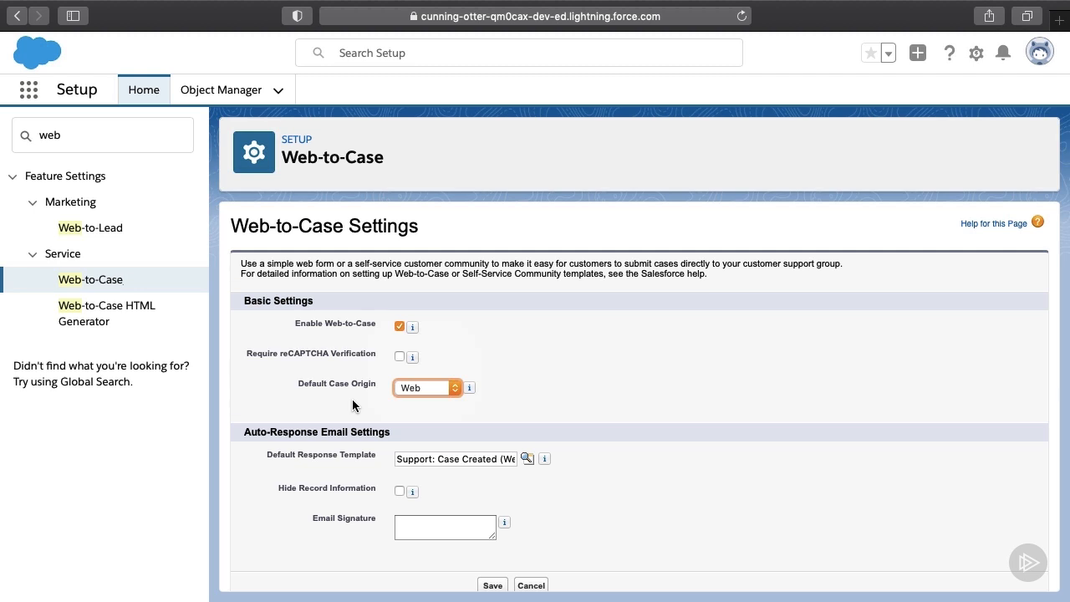
click(352, 405)
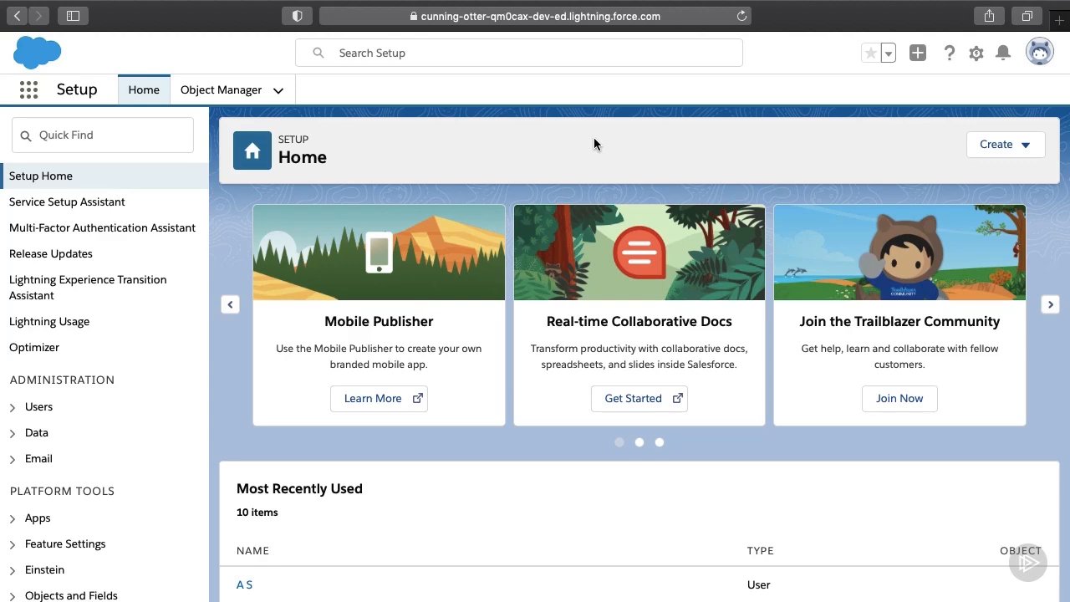
Step: Open Support Settings via Quick Find 'support', then change the Quick Find filter to 'web'
click(118, 137)
text(su)
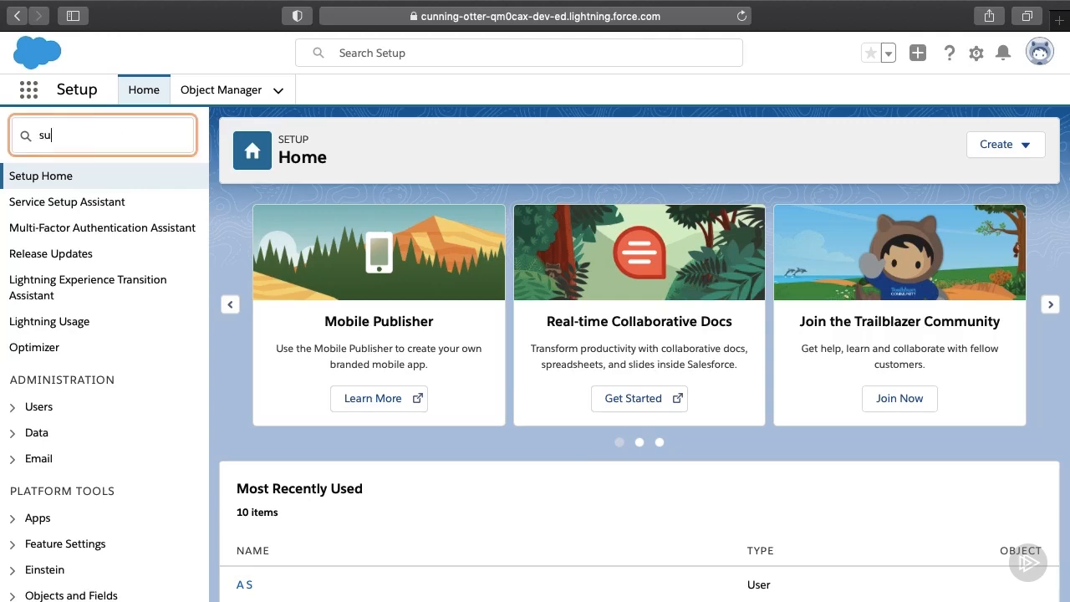
text(pport)
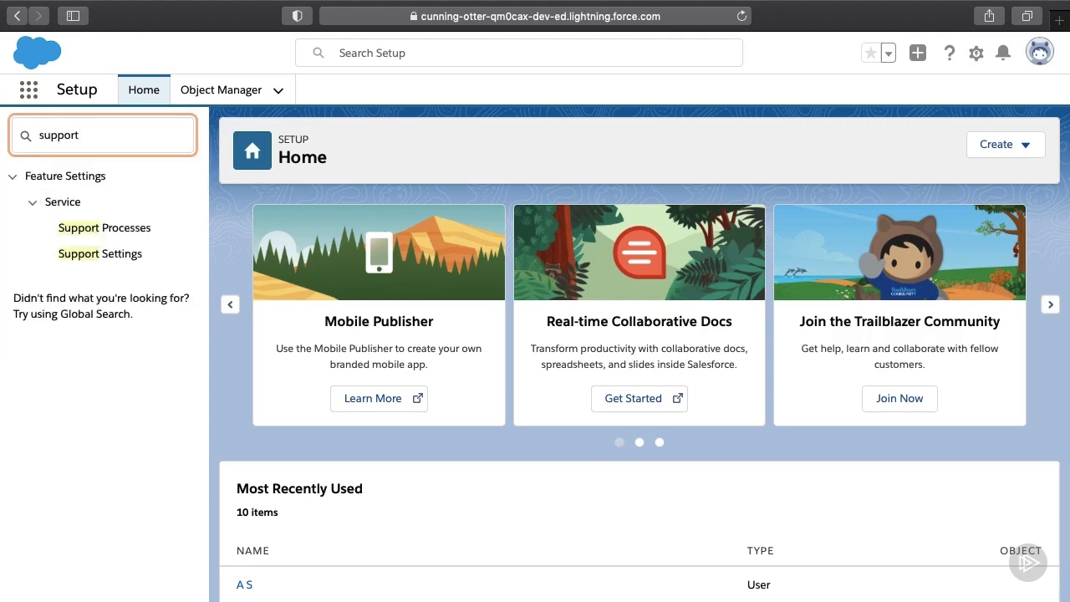
click(121, 257)
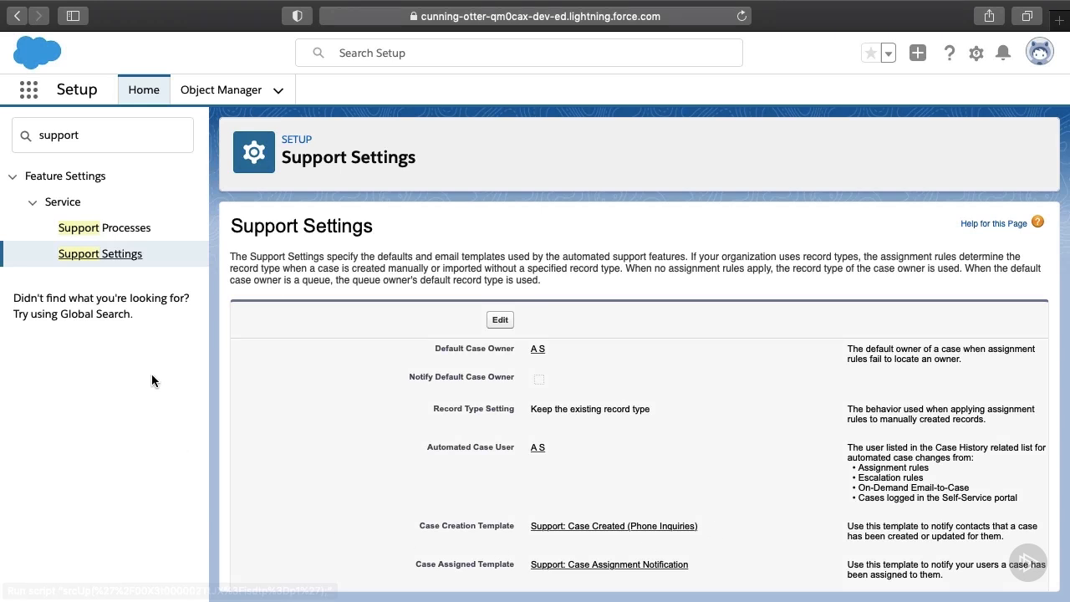
double_click(138, 131)
text(web)
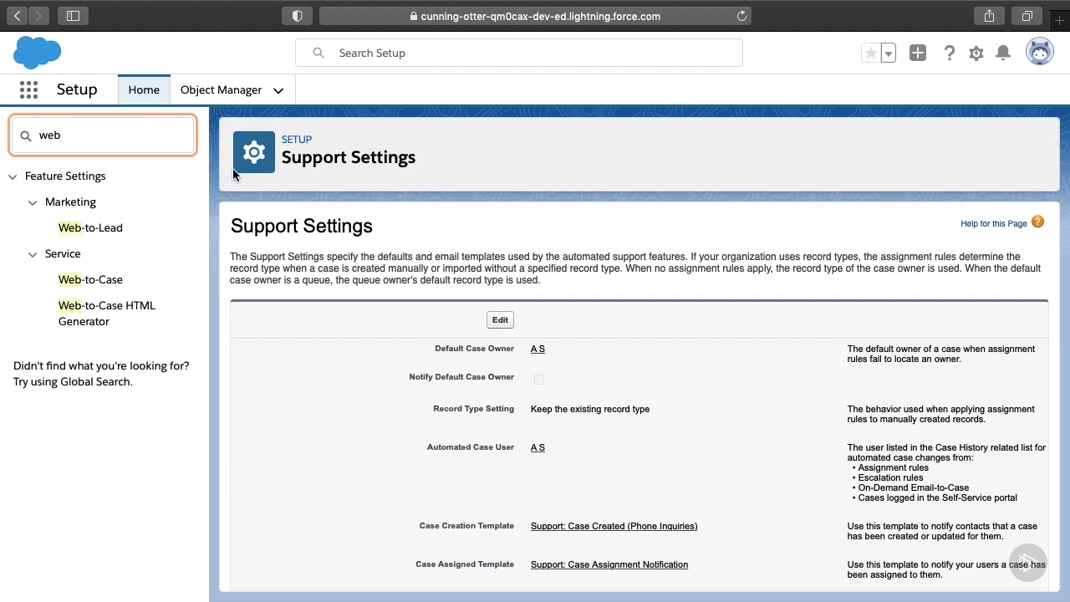
Step: Open the Web-to-Case HTML Generator and add the Type field to the selected fields
click(143, 315)
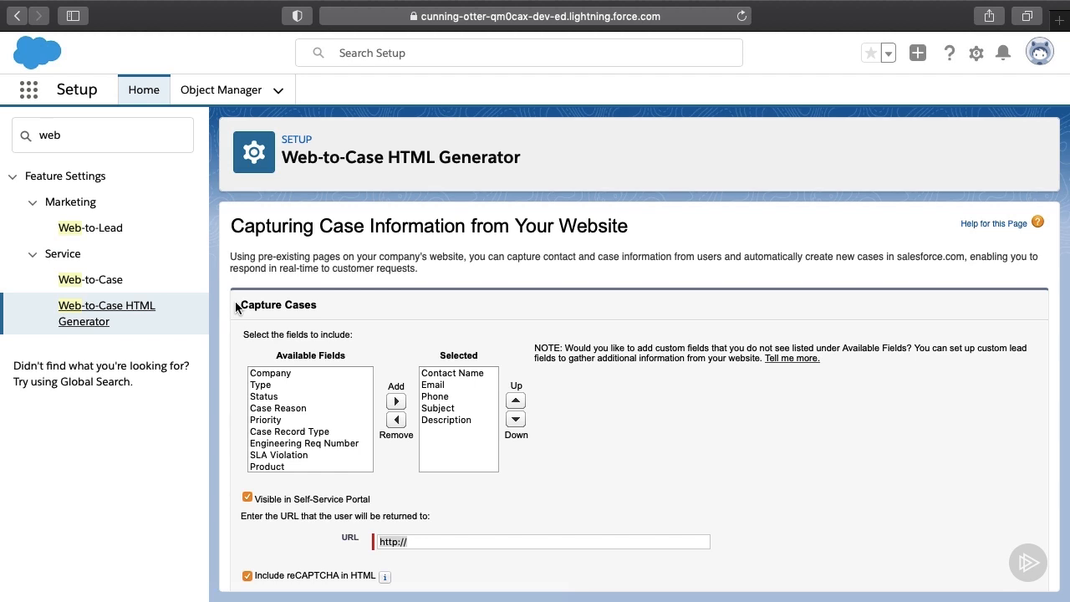
scroll(236, 302, down, 3)
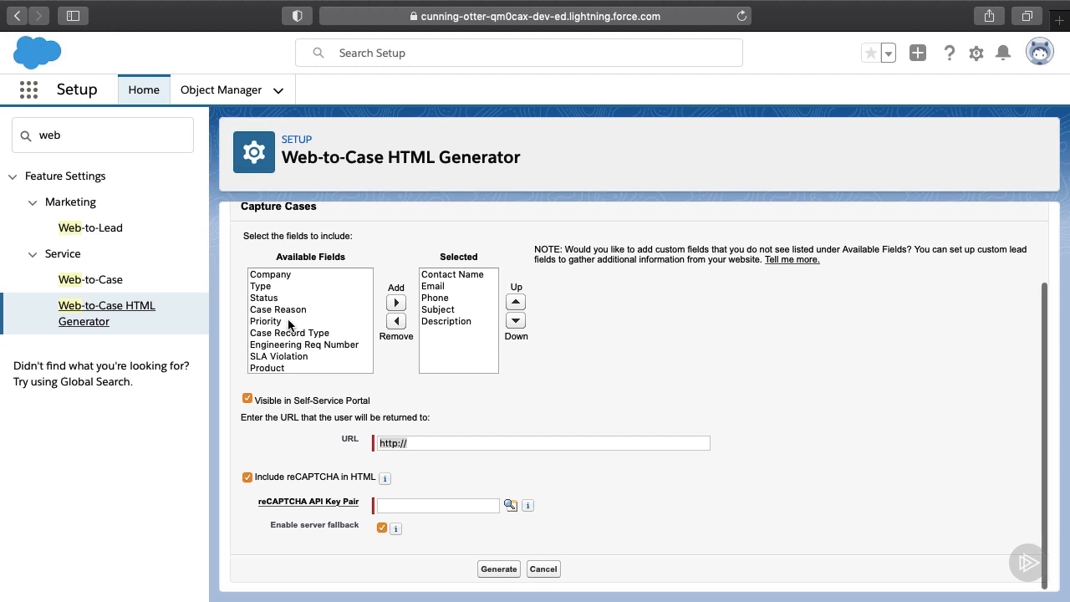
scroll(288, 325, up, 1)
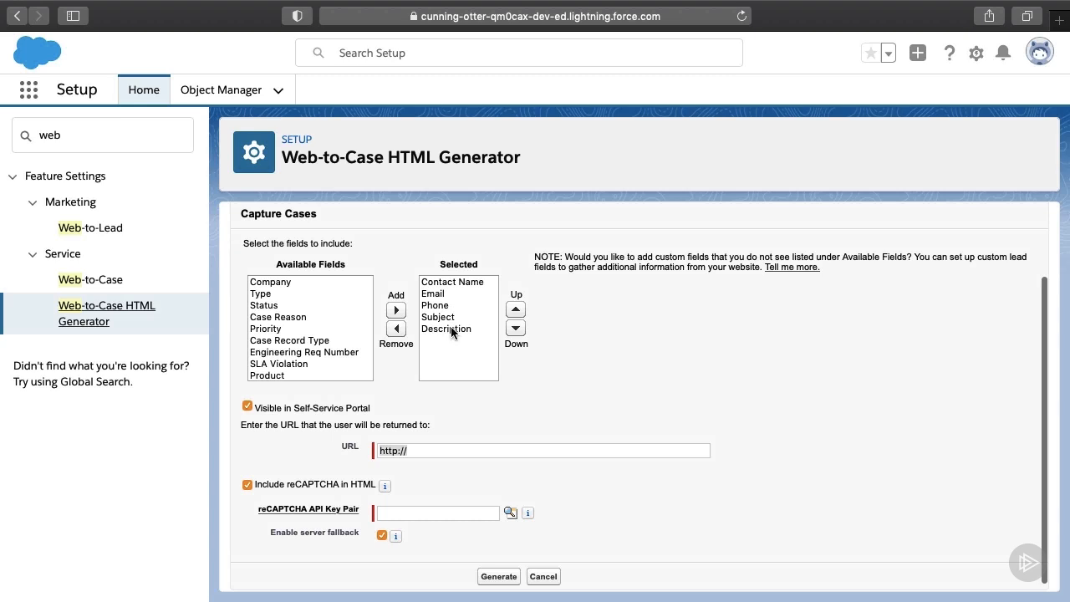
click(326, 294)
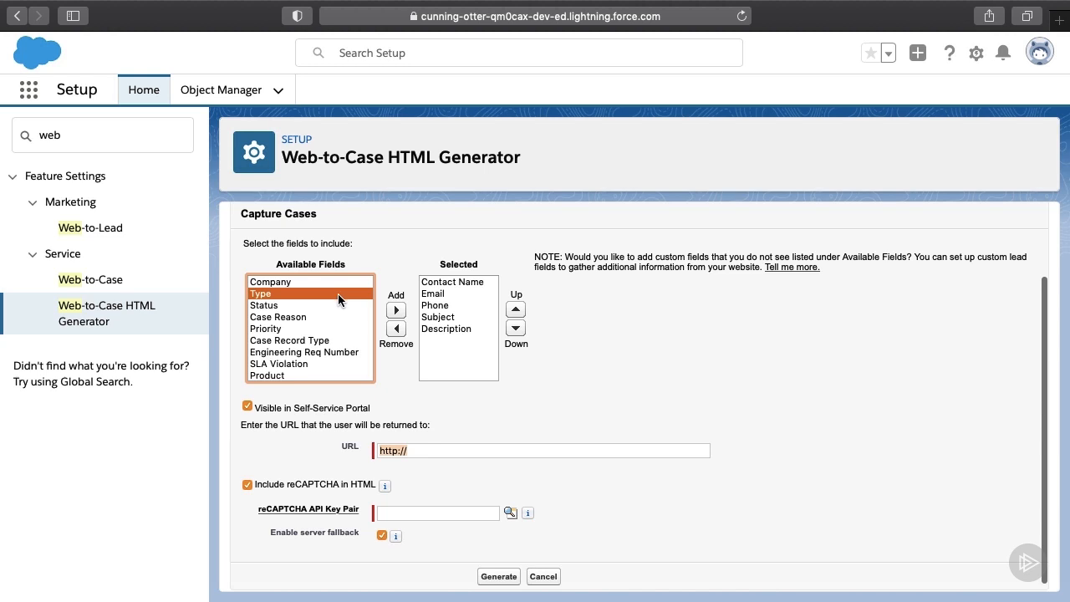
click(394, 310)
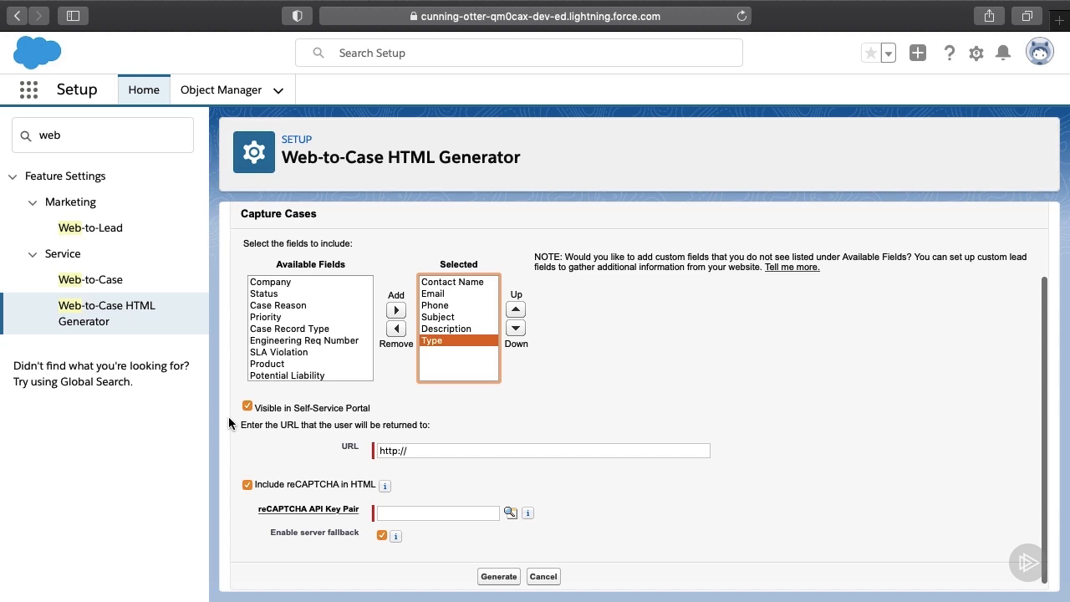
click(426, 450)
text(p)
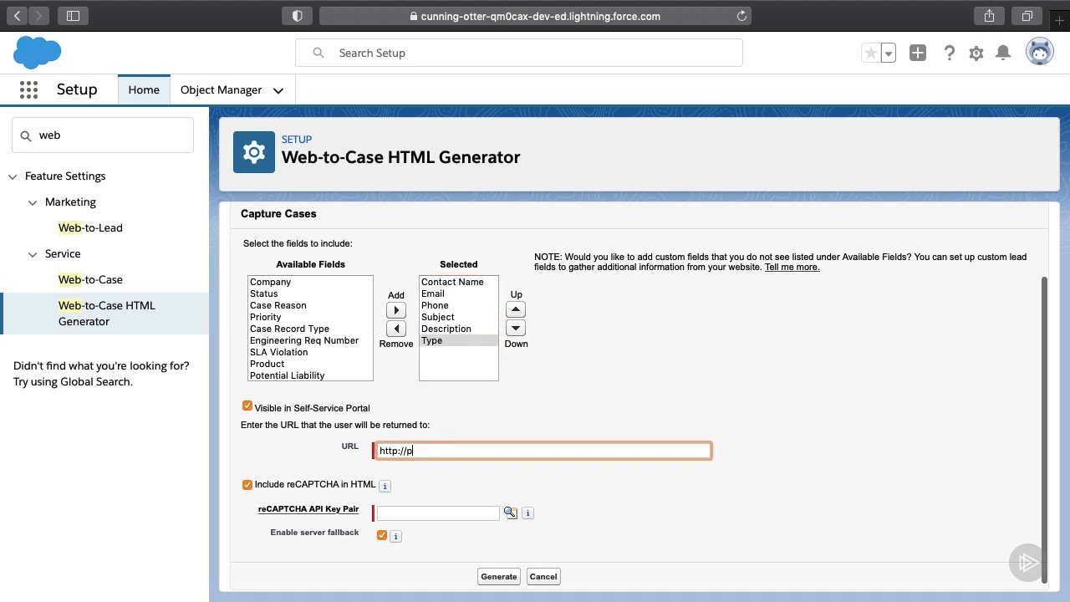
text(luralsight.com)
click(306, 470)
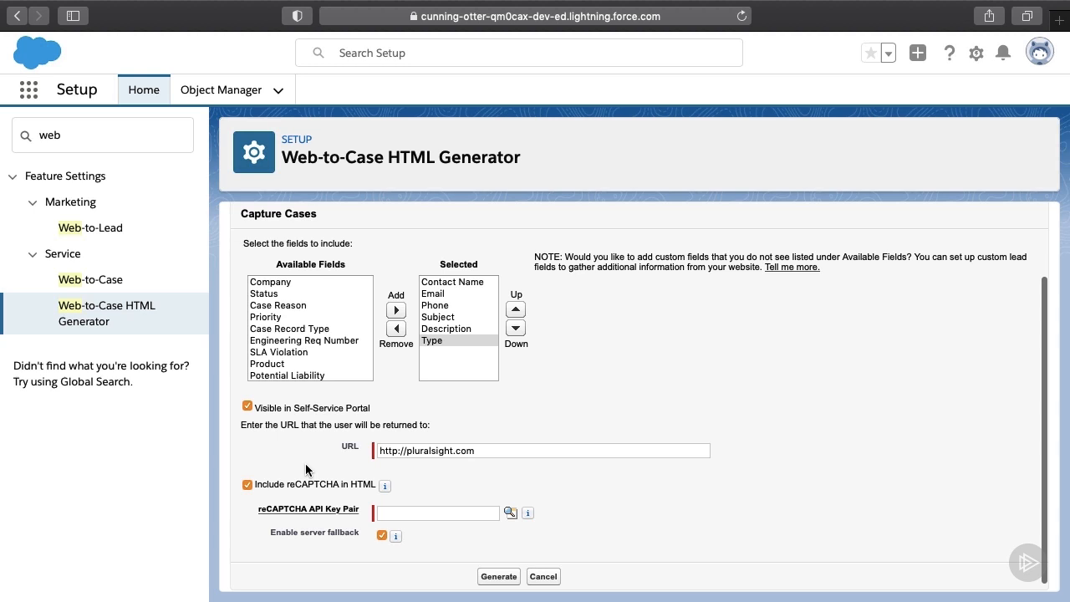
click(246, 485)
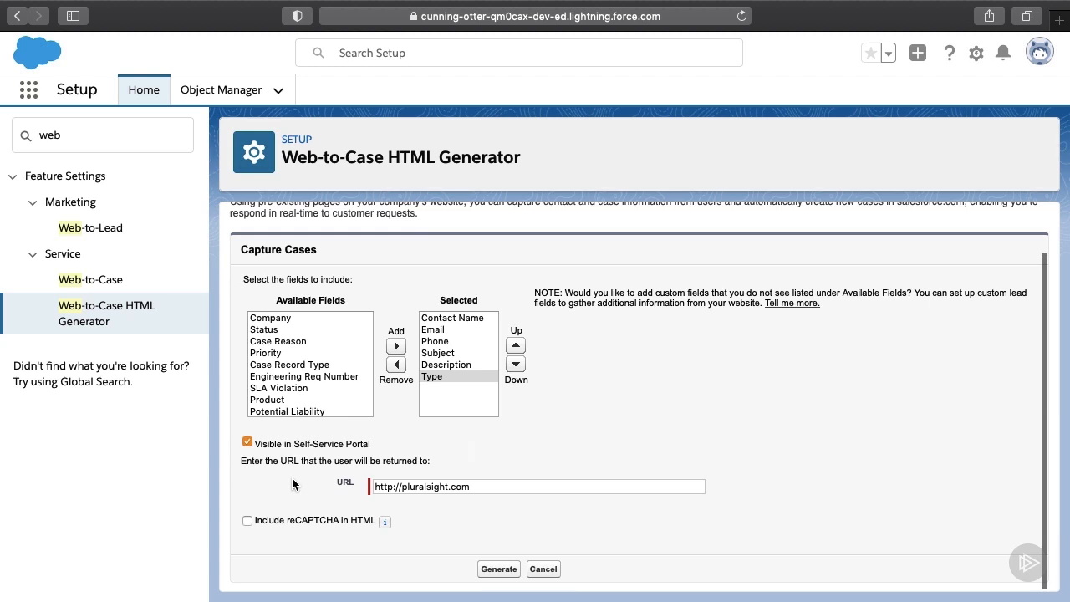
Step: Generate the Web-to-Case HTML and bring up the local test.html form
click(499, 569)
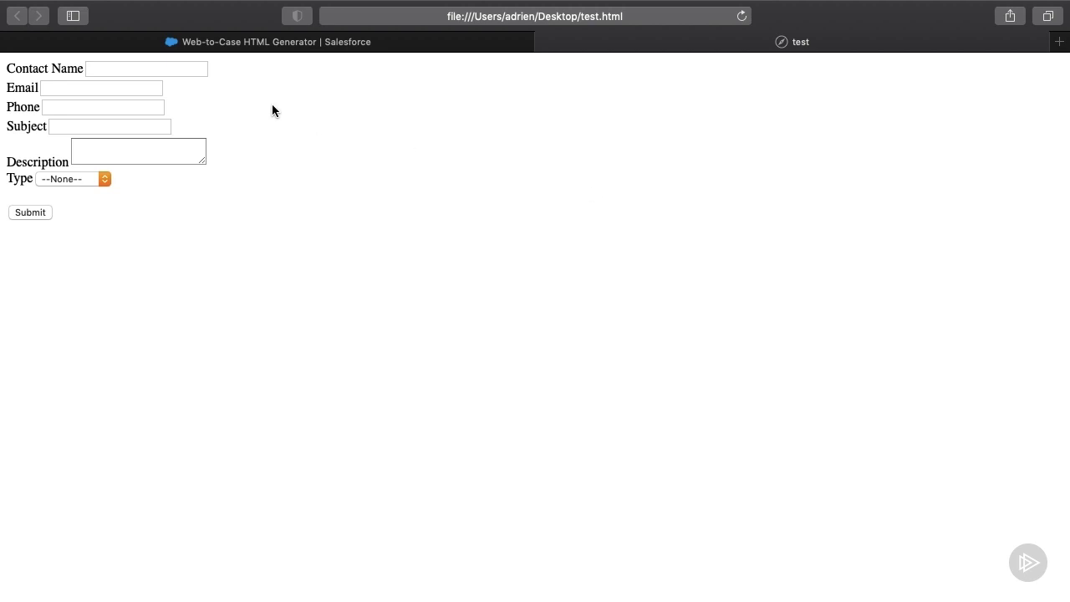
click(200, 70)
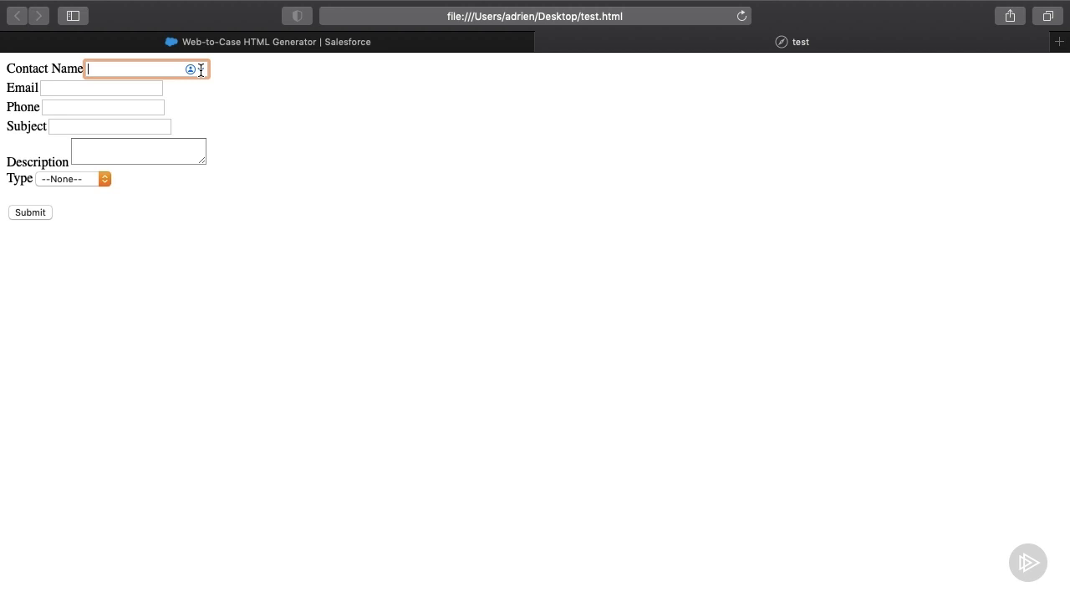
Step: Fill in the contact's full name, e-mail address and phone number on the form
key(Tab)
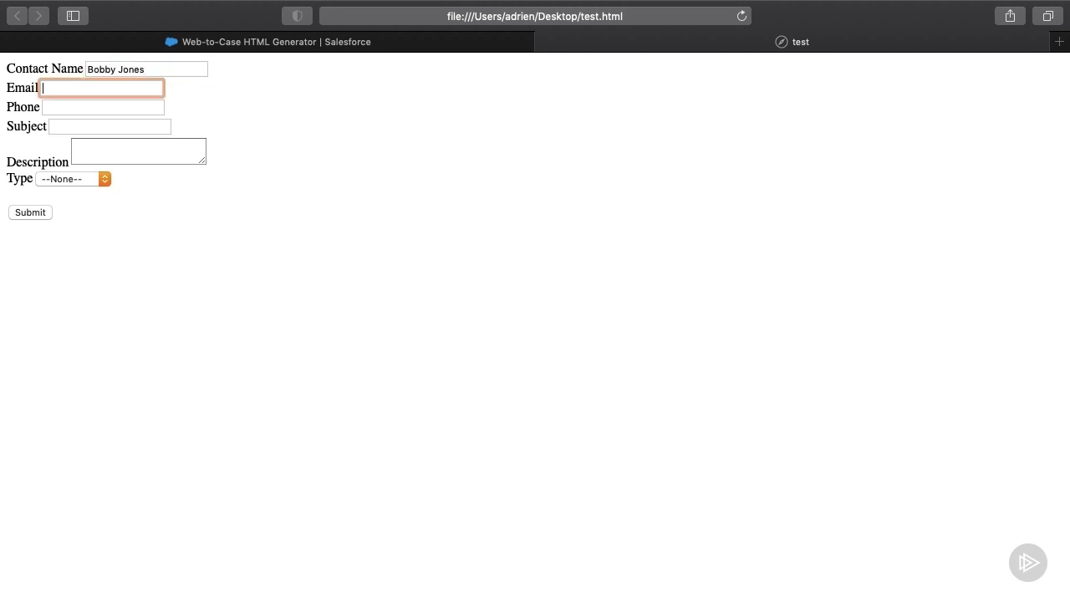
key(Tab)
text(012346)
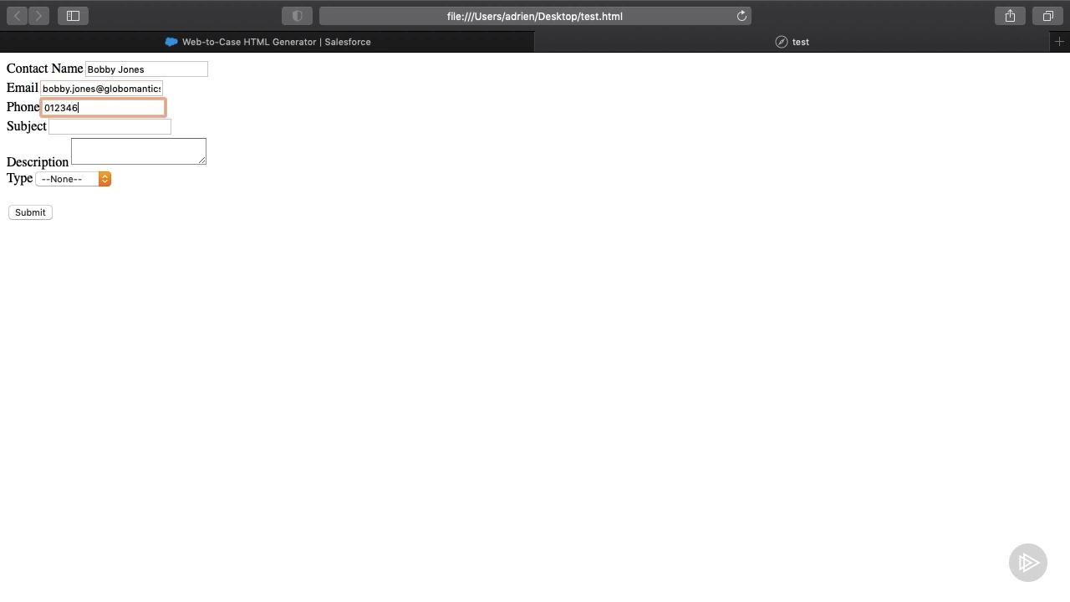
key(BackSpace)
text(5678)
Step: Enter subject 'My robot is misbehaving' with a description, choose type Electronic, and submit
key(Tab)
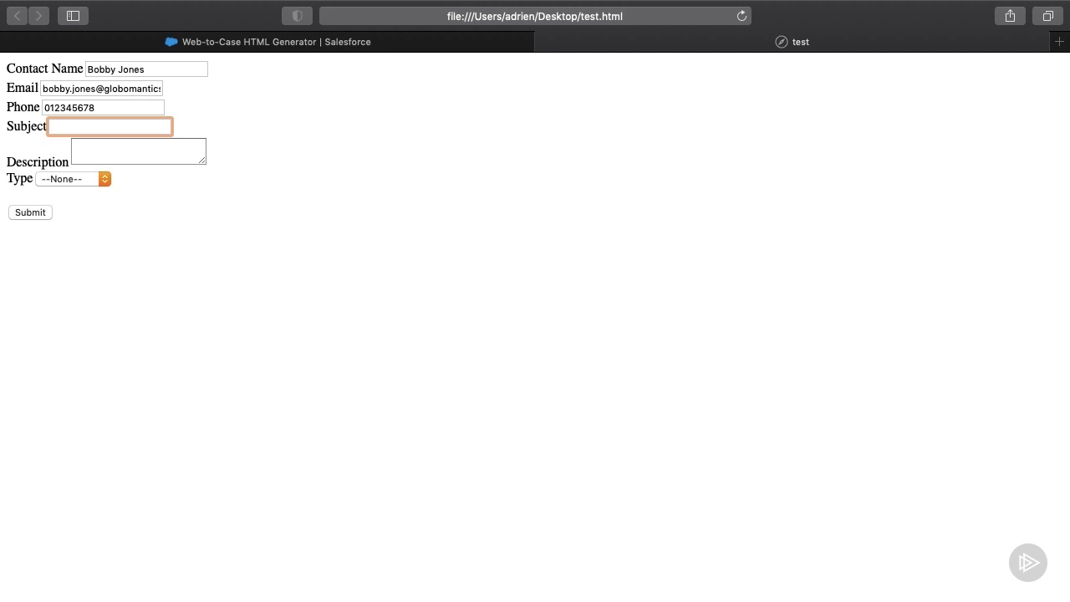
text(My robot is misbehaving)
key(Tab)
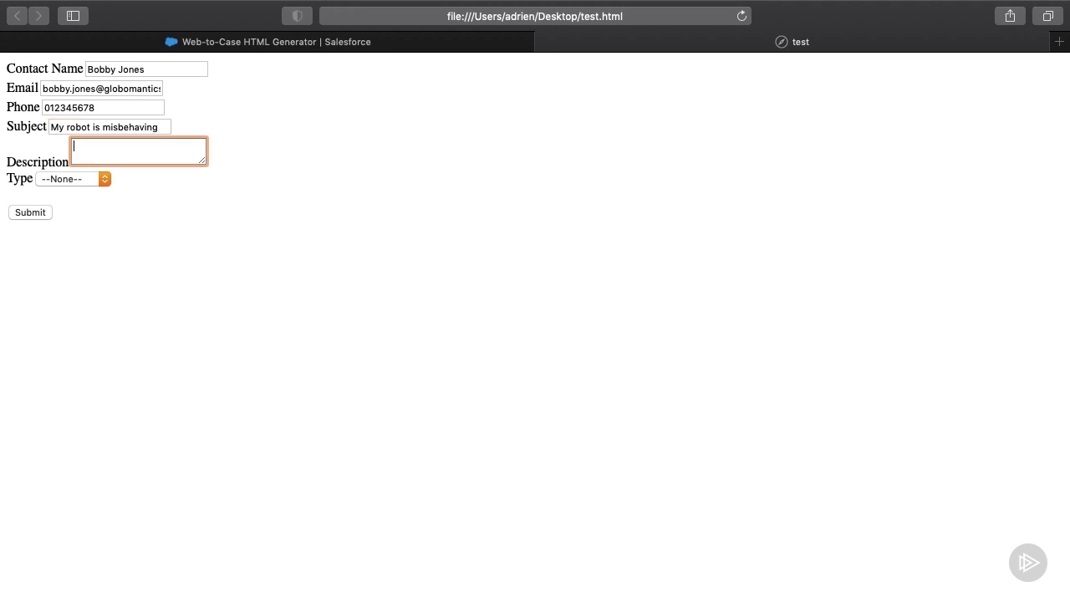
text(The robot keeps rotating on )
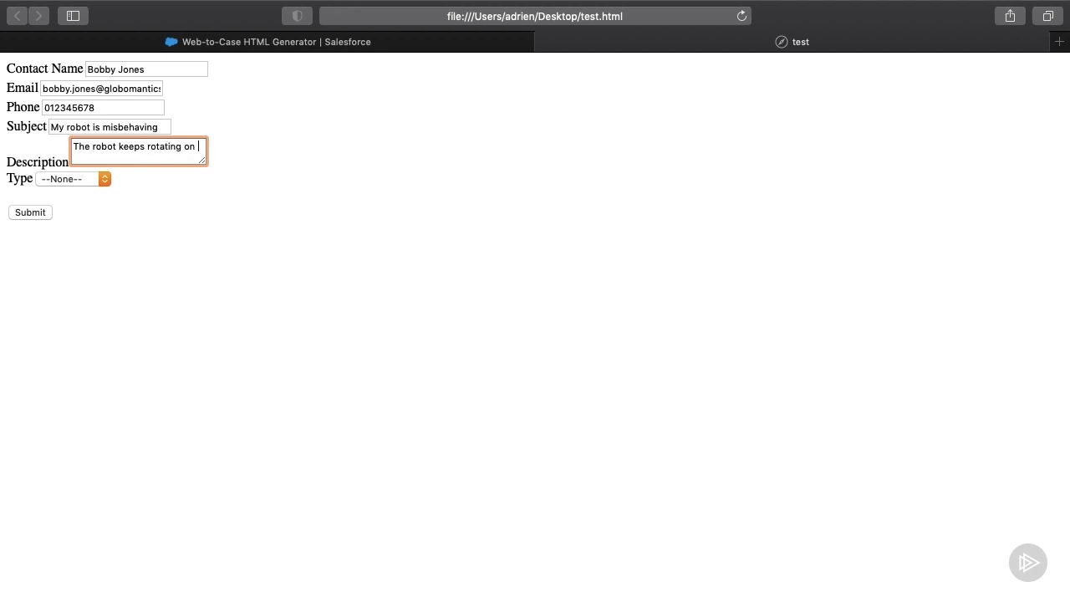
text(itself in the room and I can't power it off)
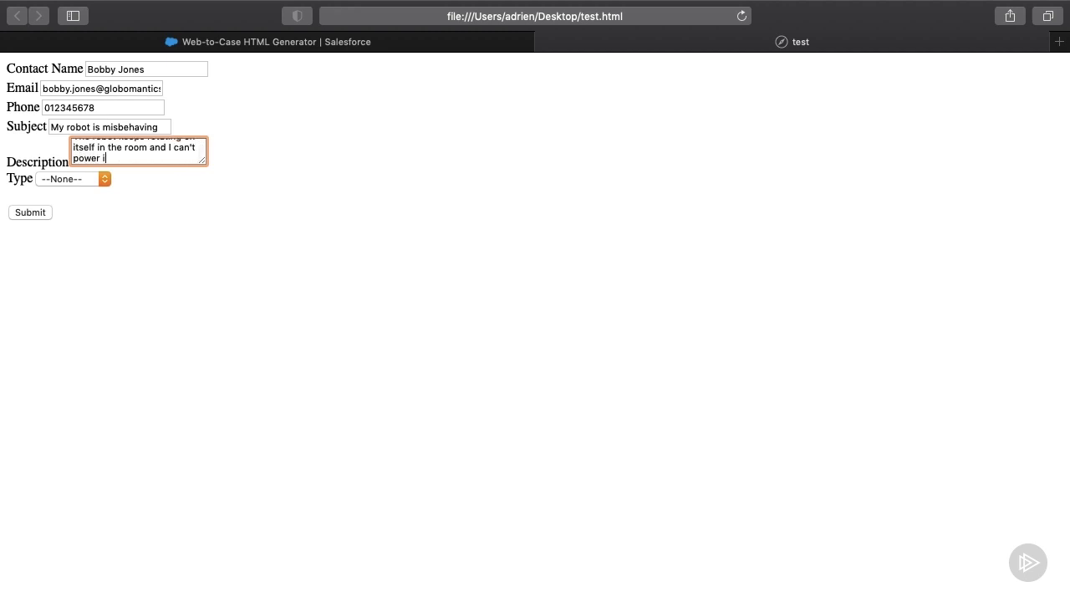
click(100, 180)
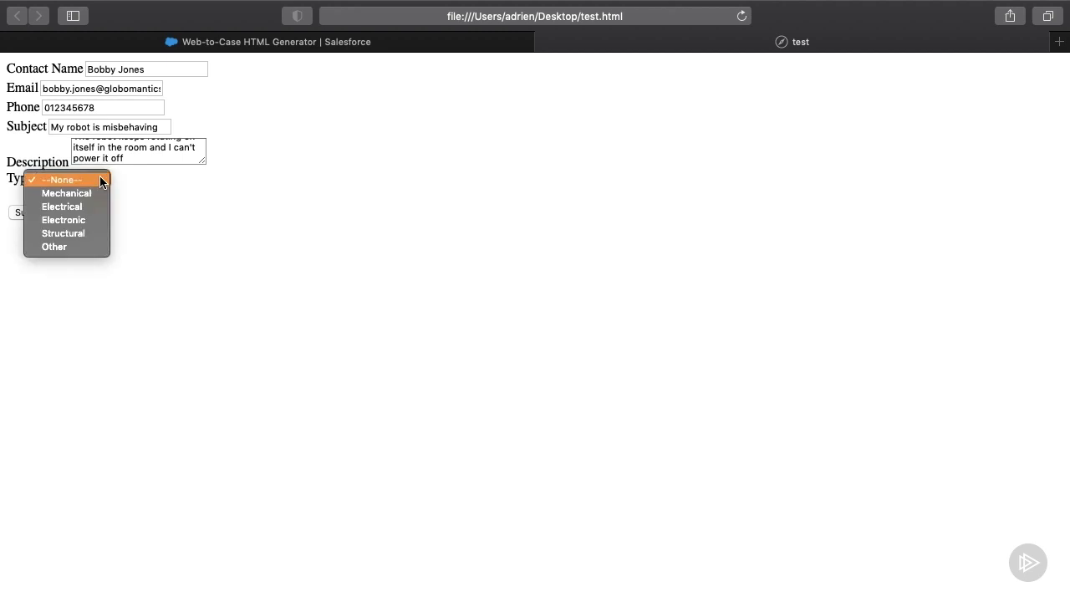
click(77, 220)
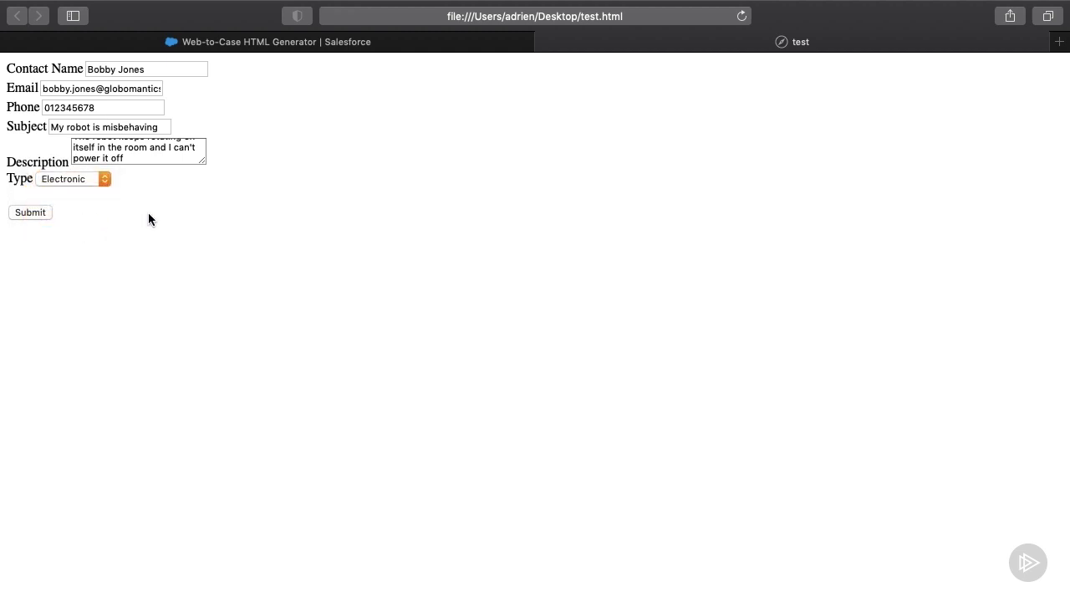
click(31, 213)
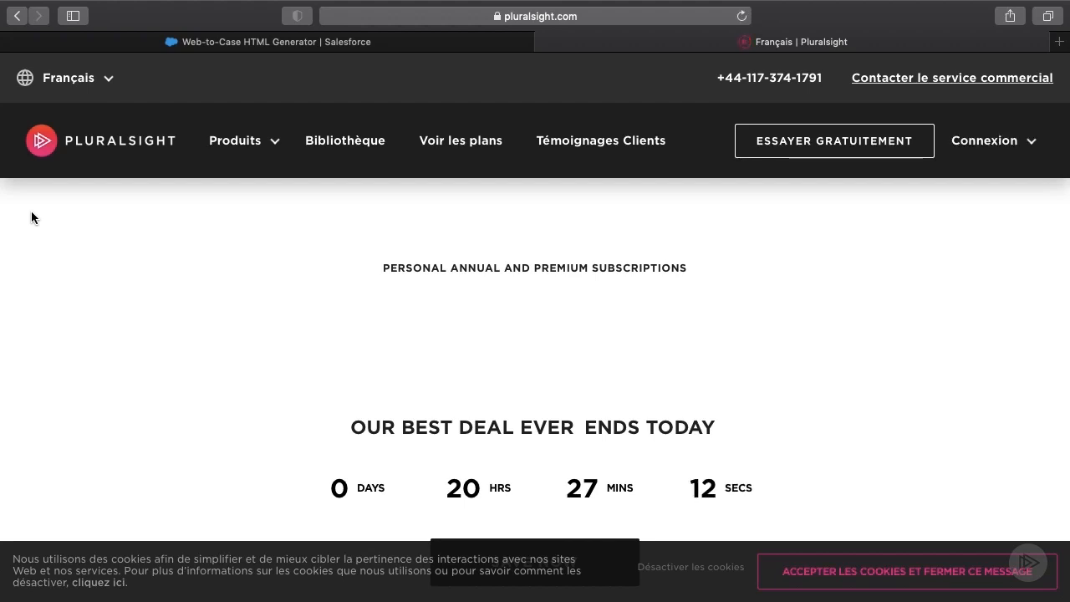
Step: Close the Pluralsight tab to return to the Web-to-Case HTML Generator
click(544, 41)
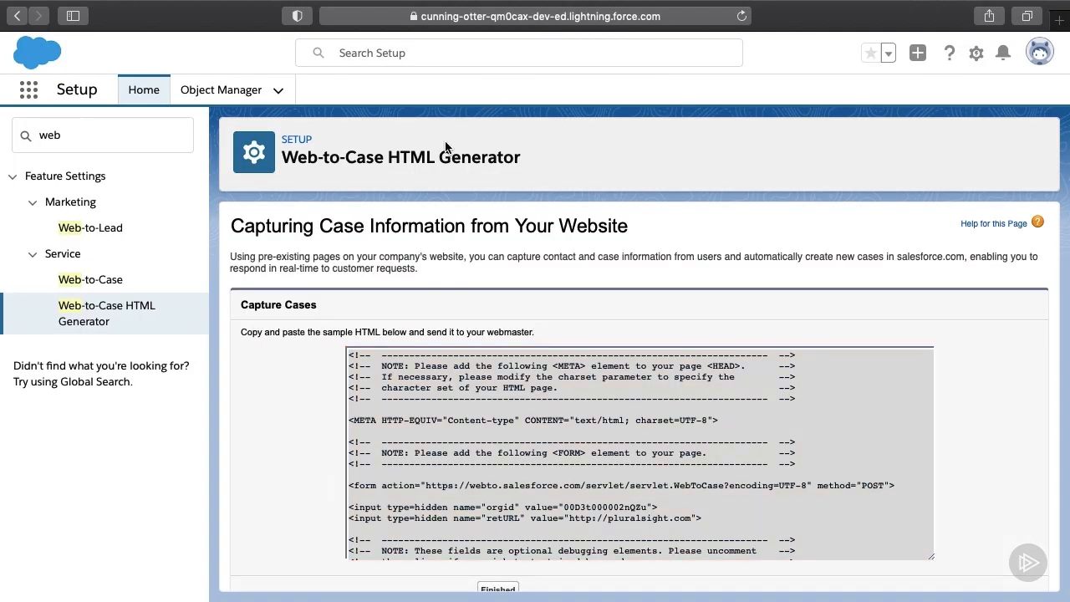
Step: Launch the Globomantics Service Console from the App Launcher and switch Cases to All Open Cases
click(31, 92)
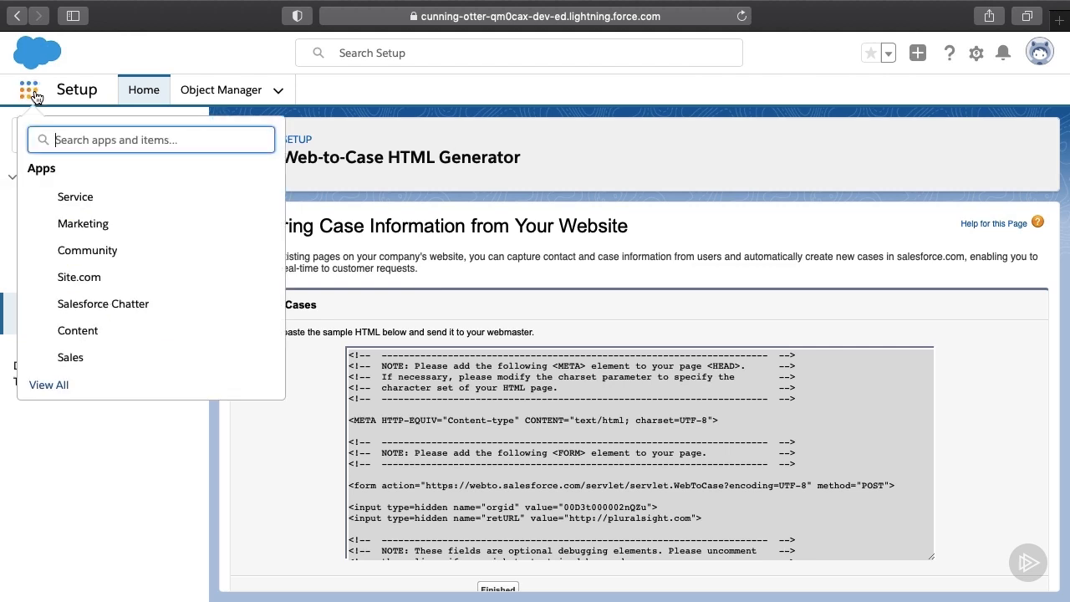
text(globo)
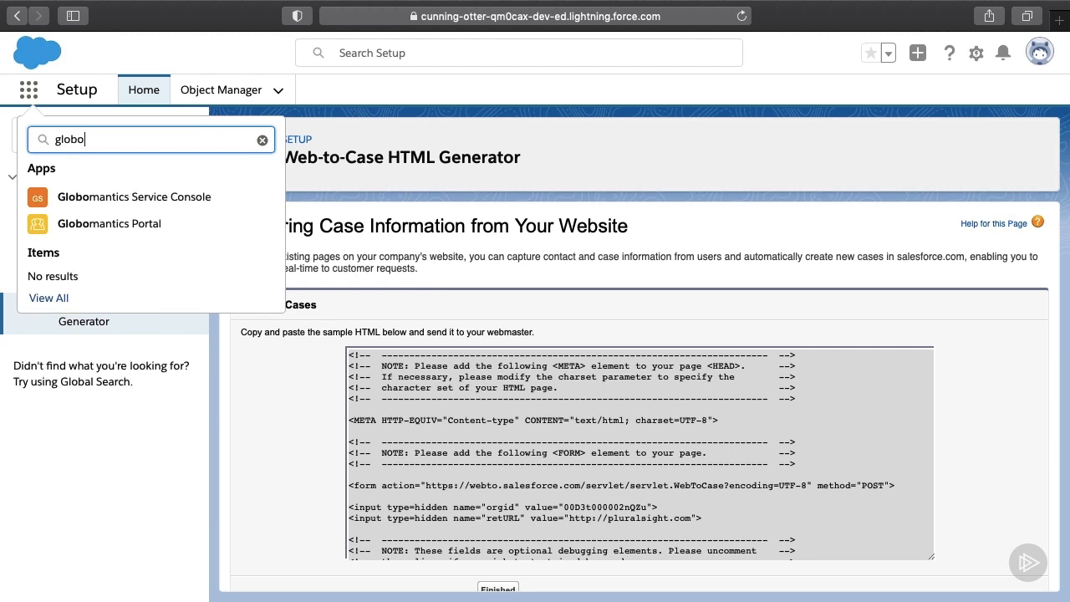
click(159, 201)
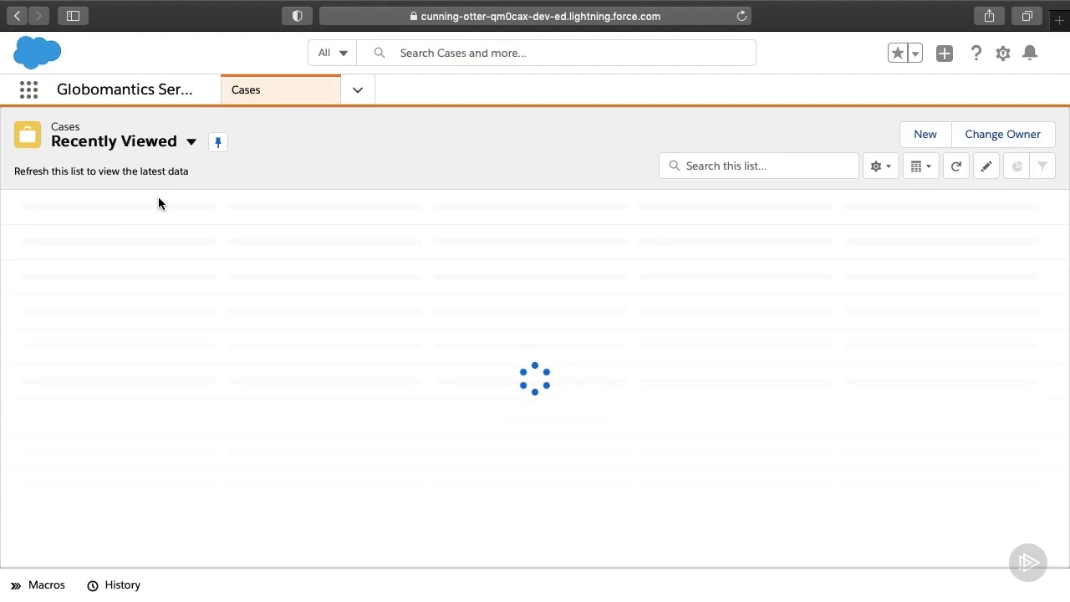
click(170, 144)
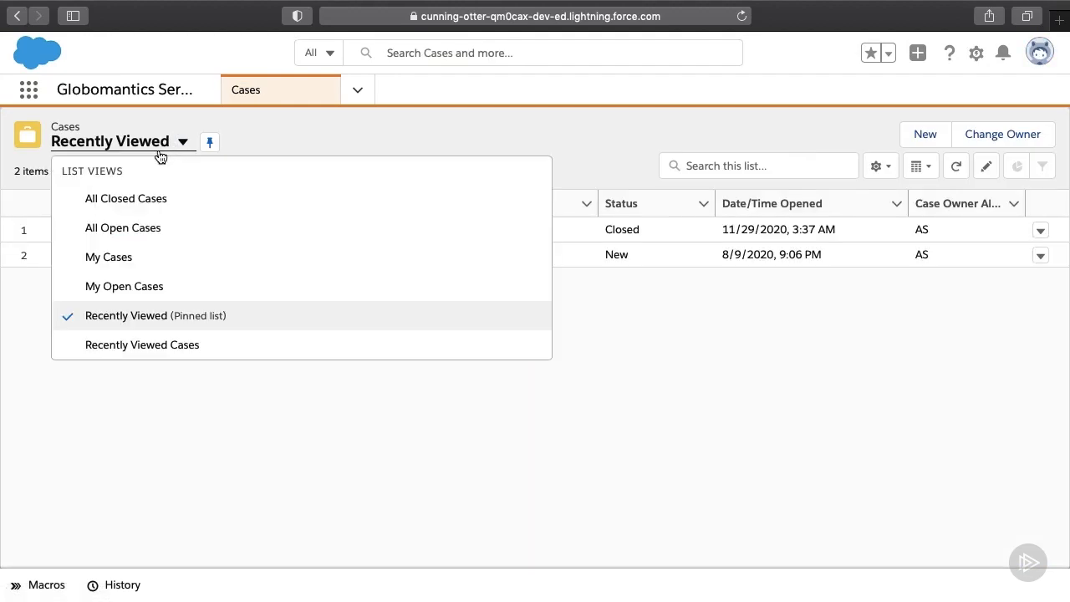
click(128, 233)
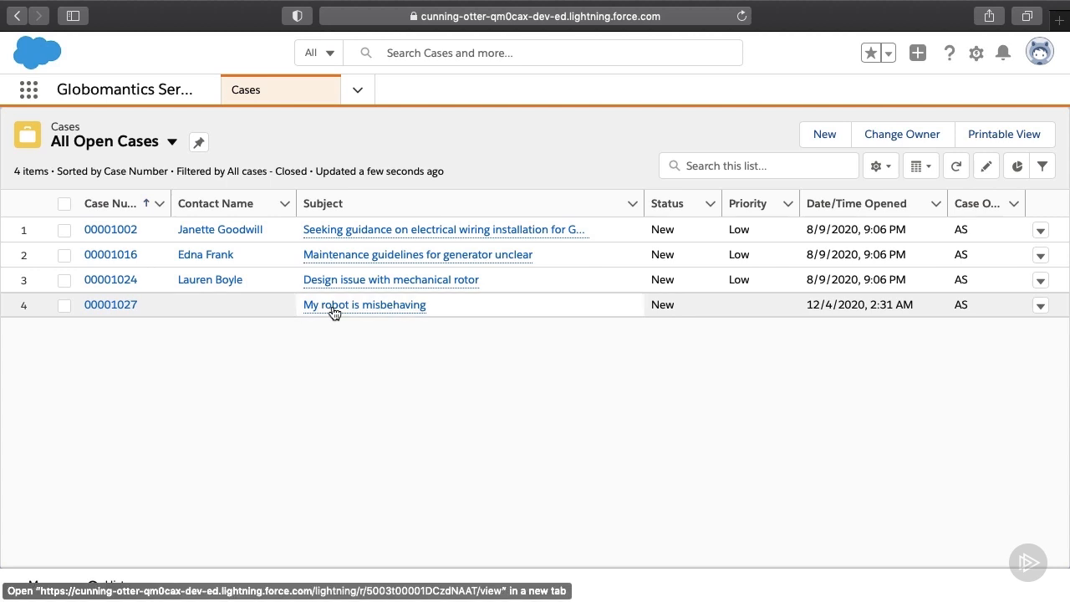
Step: Open case 'My robot is misbehaving' and review its details showing Origin Web and Type Electronic
click(332, 306)
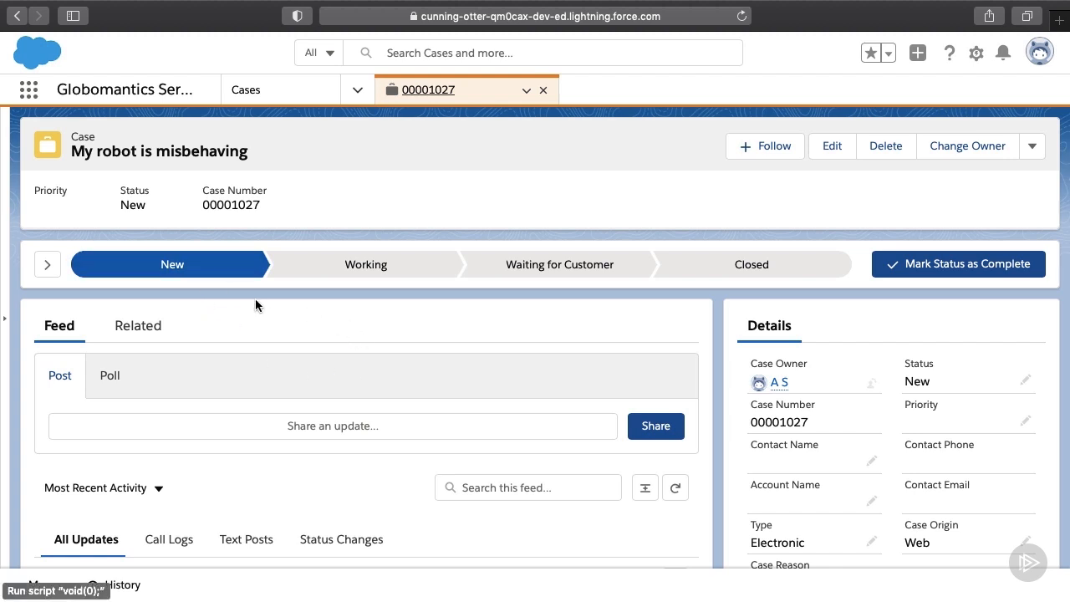
scroll(893, 382, down, 2)
scroll(894, 382, down, 2)
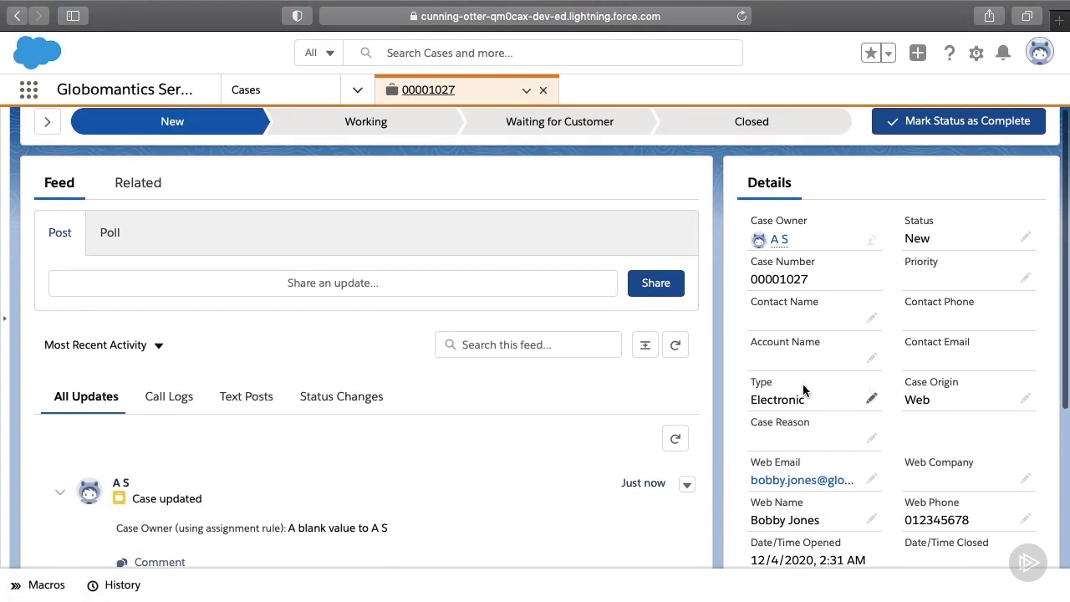
scroll(803, 384, down, 1)
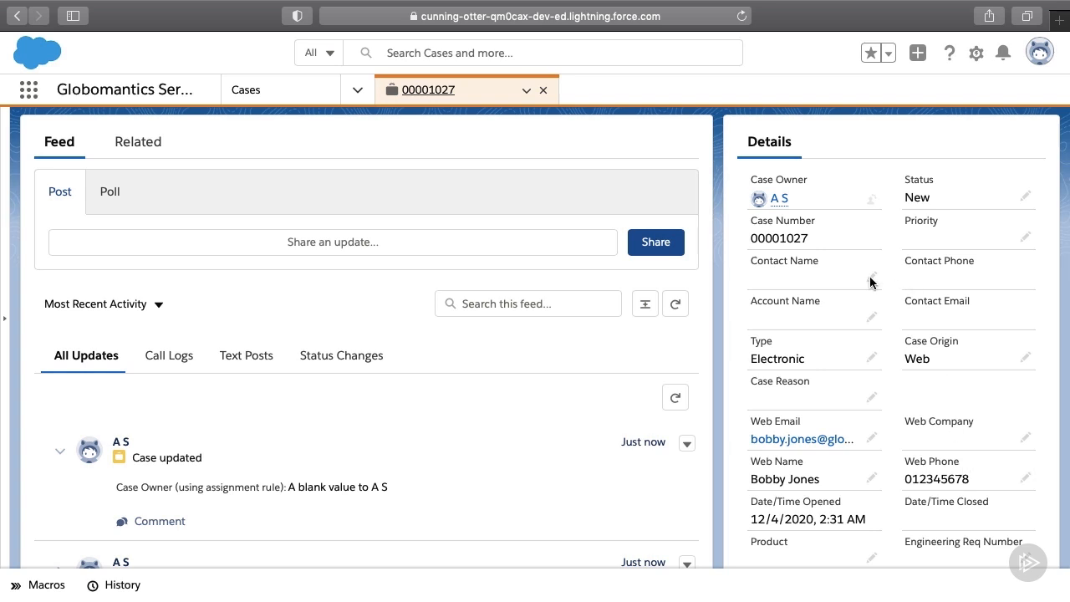
scroll(729, 228, up, 3)
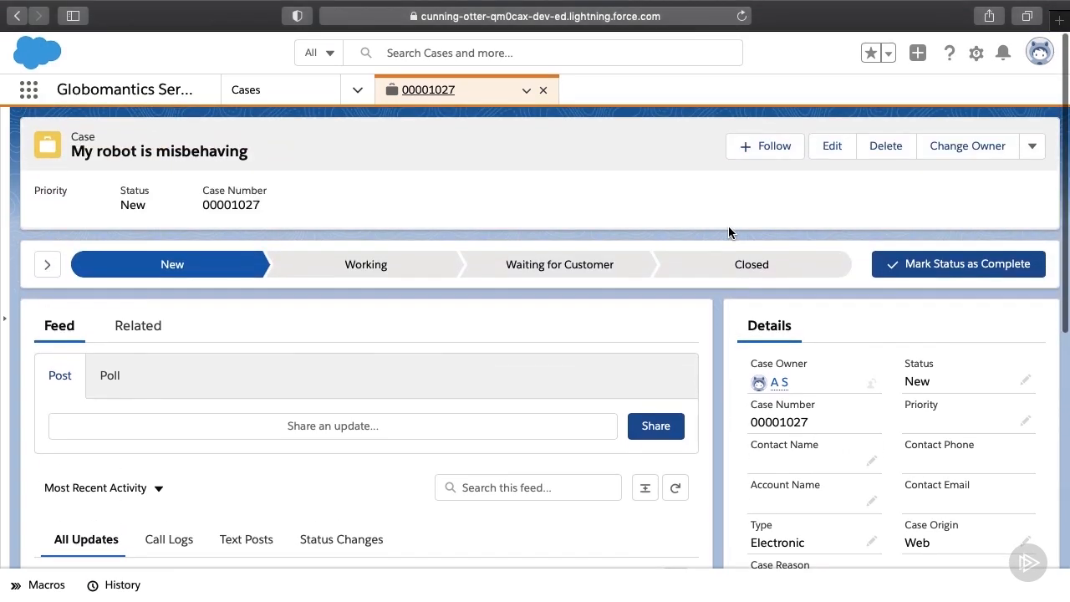